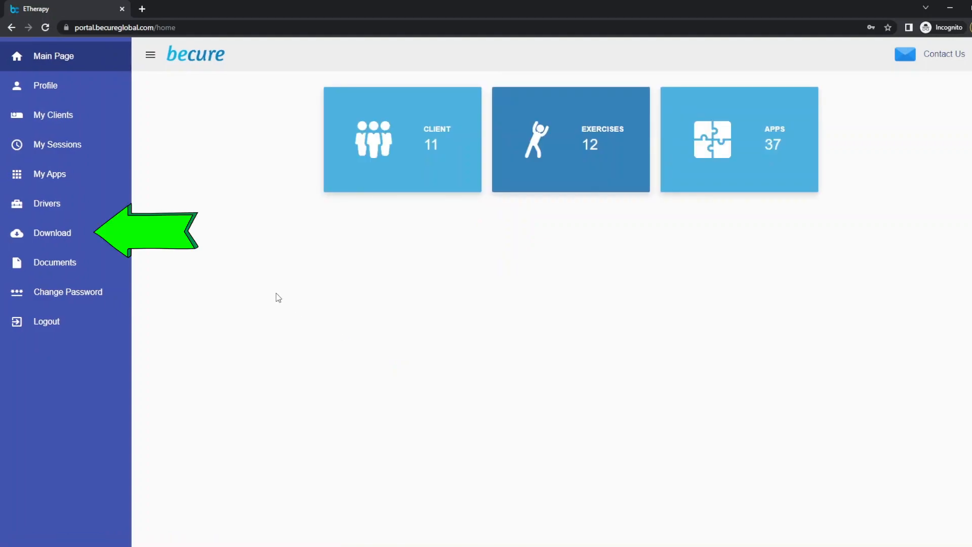
# Download Becure Launcher.zip for Becure 3.0 from the portal's downloads and keep the file despite the browser's warning.
pyautogui.click(46, 236)
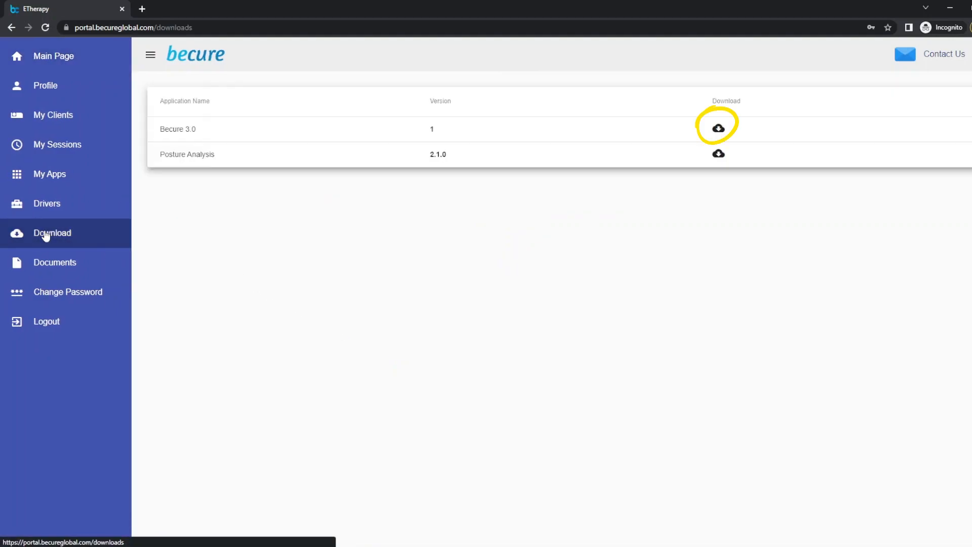
pyautogui.click(718, 129)
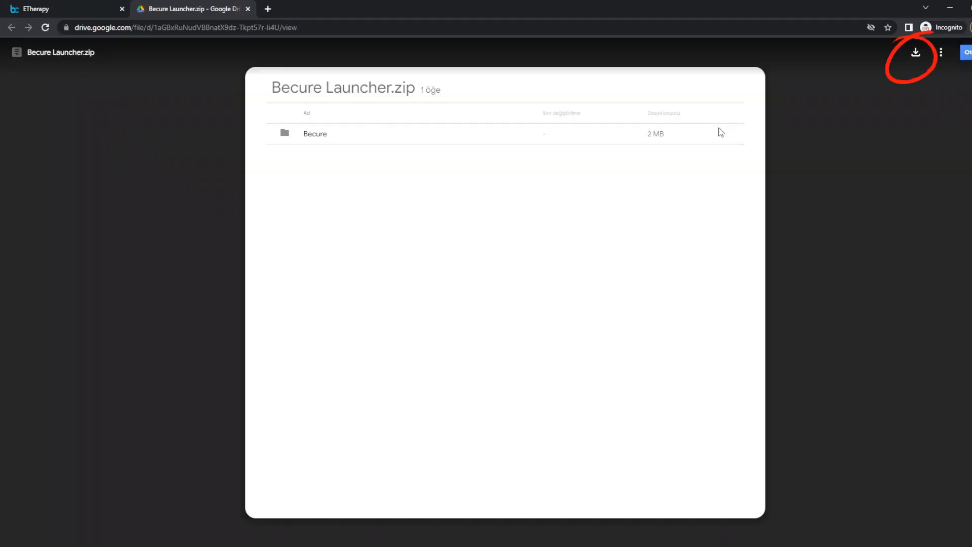
pyautogui.click(922, 52)
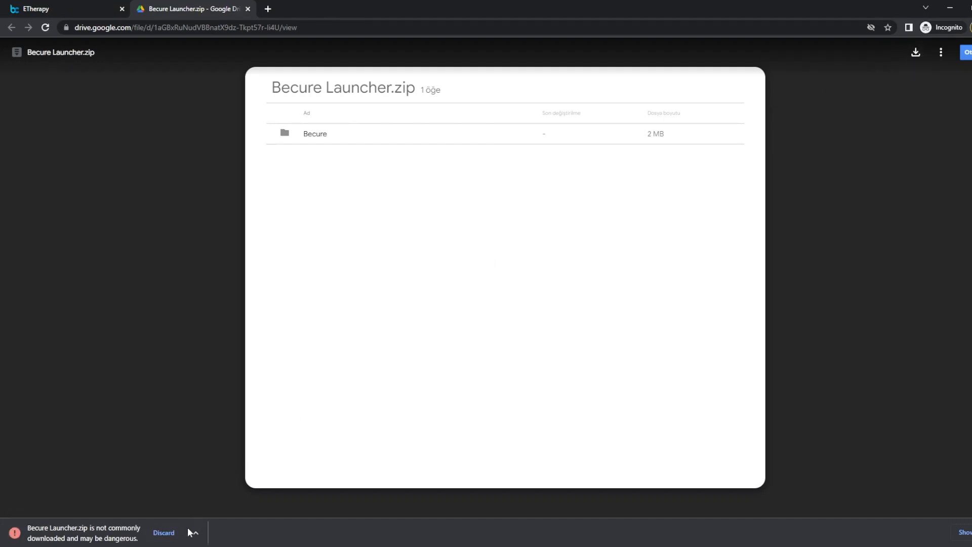
pyautogui.click(195, 533)
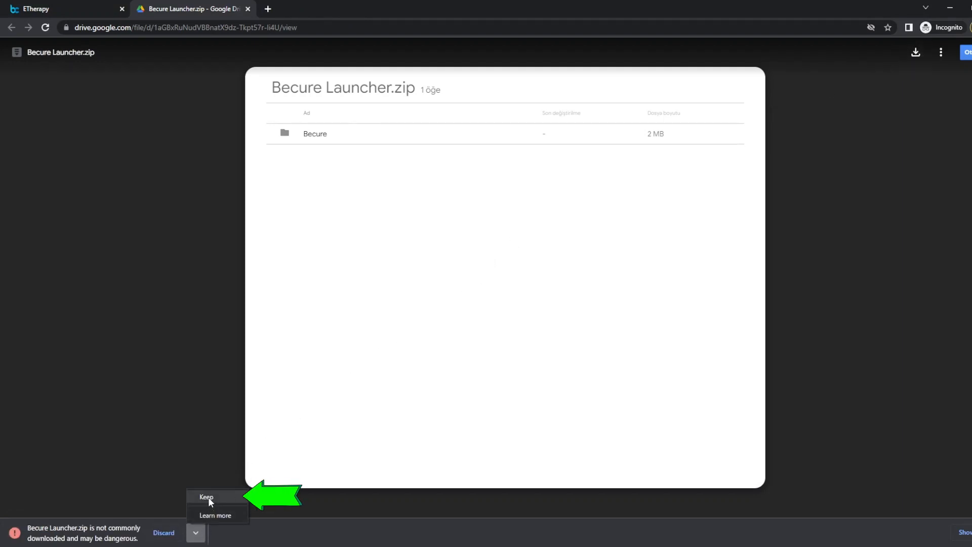
pyautogui.click(208, 497)
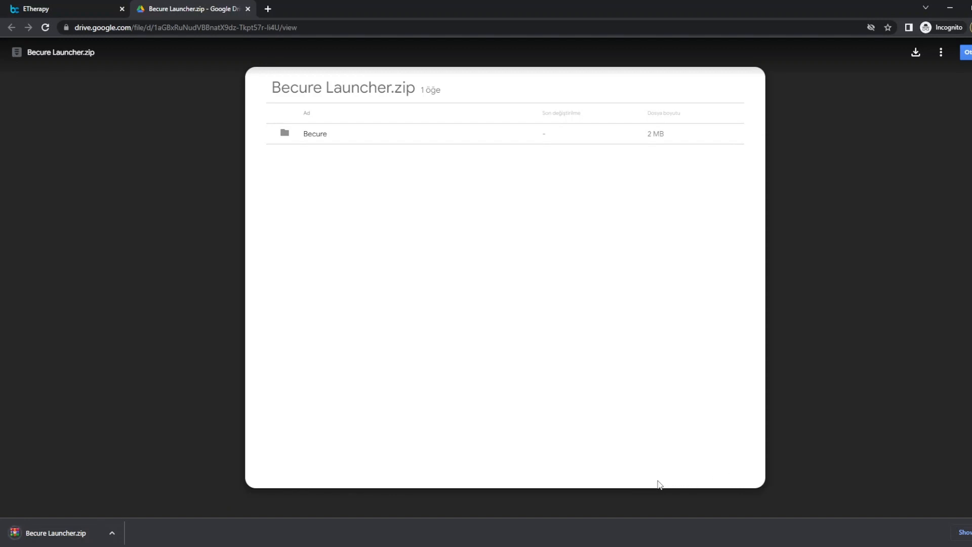
# Switch to File Explorer and extract Becure Launcher.zip into a Becure Launcher folder within Downloads.
pyautogui.click(236, 542)
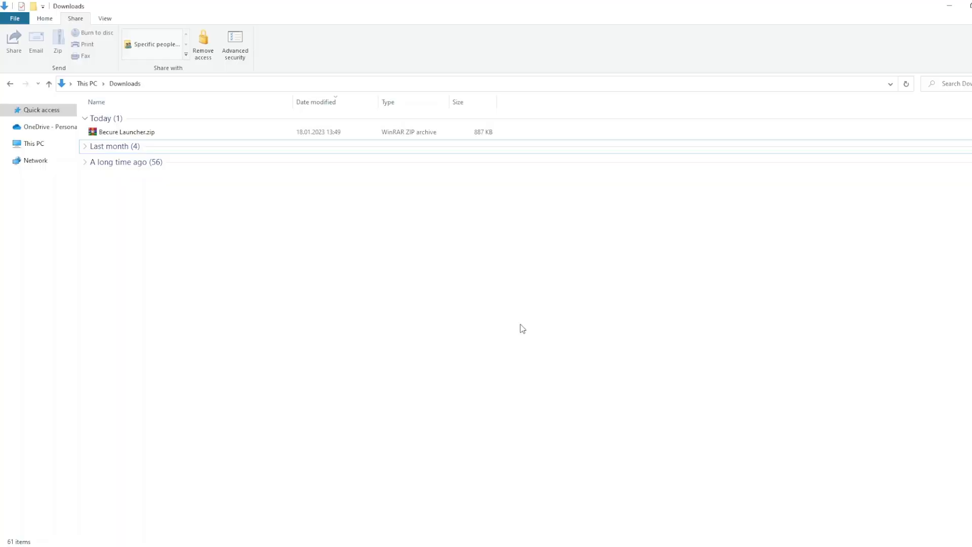
pyautogui.click(141, 133)
pyautogui.rightClick(137, 134)
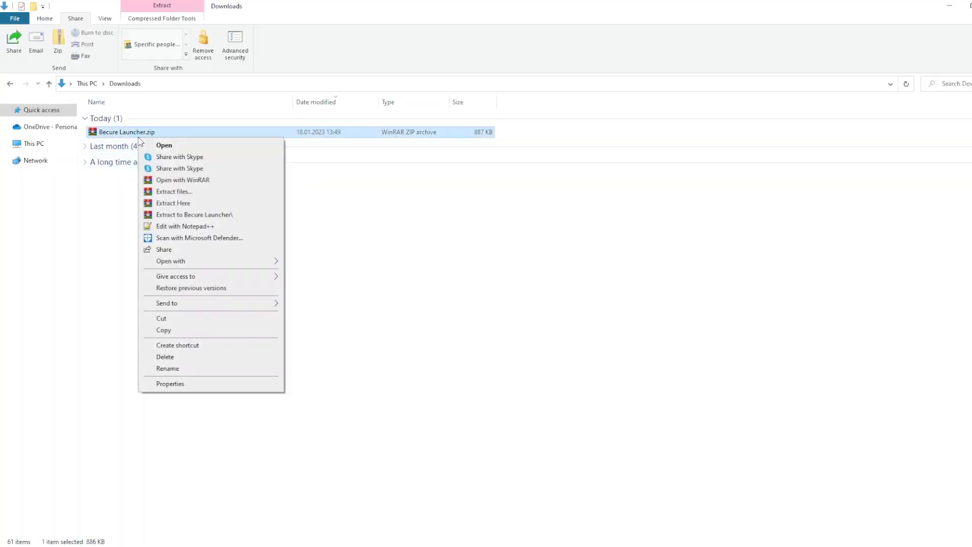
pyautogui.click(174, 192)
pyautogui.press('Return')
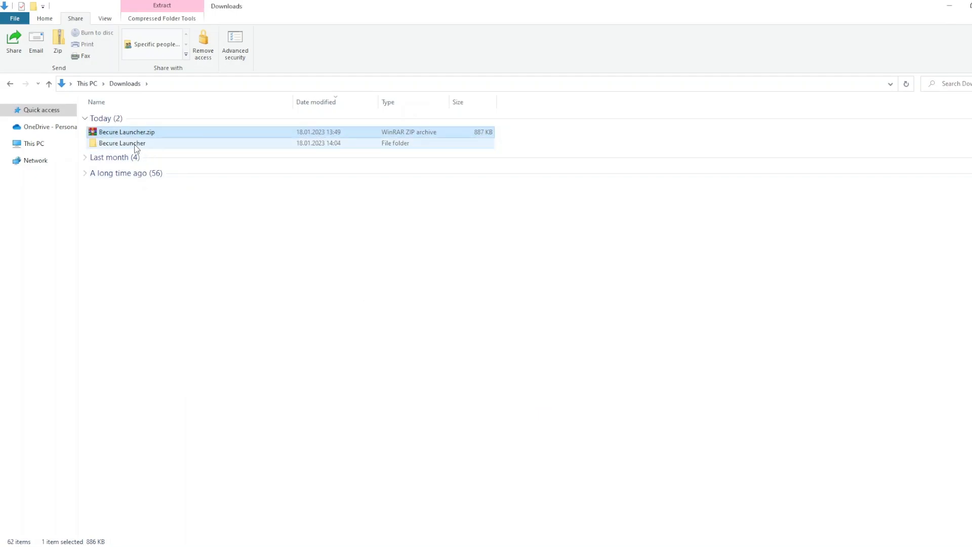
# Run Becure Launcher.exe from the extracted Becure folder to fetch the program files, and start Becure.exe.
pyautogui.doubleClick(135, 148)
pyautogui.doubleClick(113, 118)
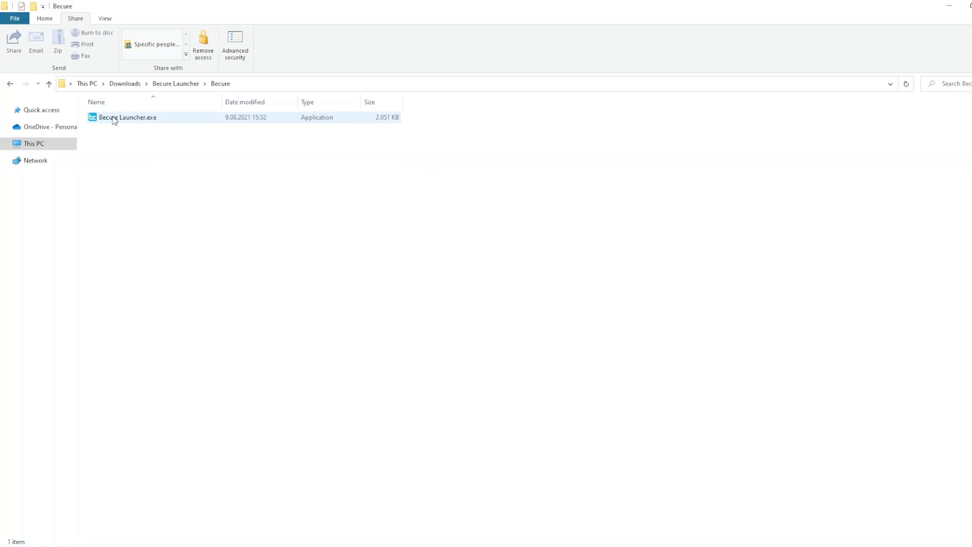
pyautogui.doubleClick(114, 119)
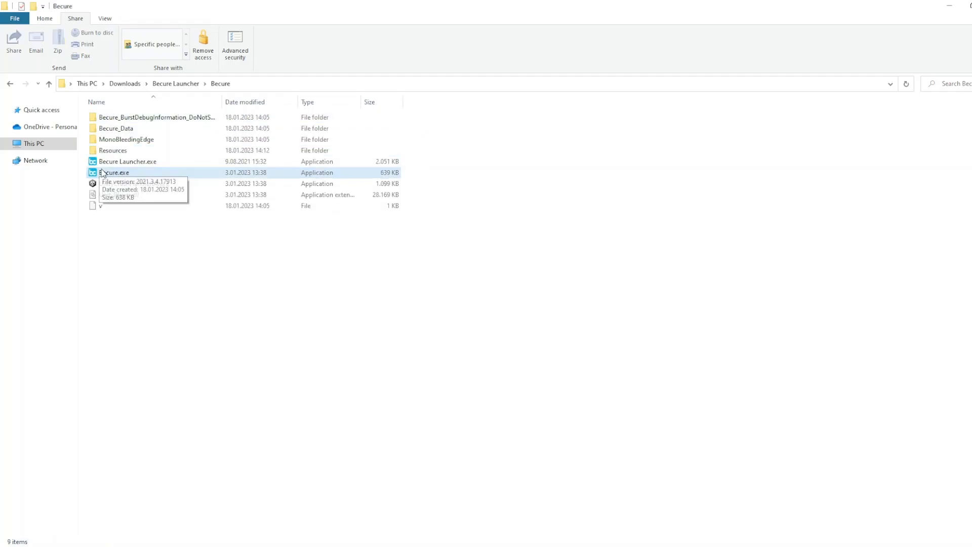
pyautogui.doubleClick(106, 173)
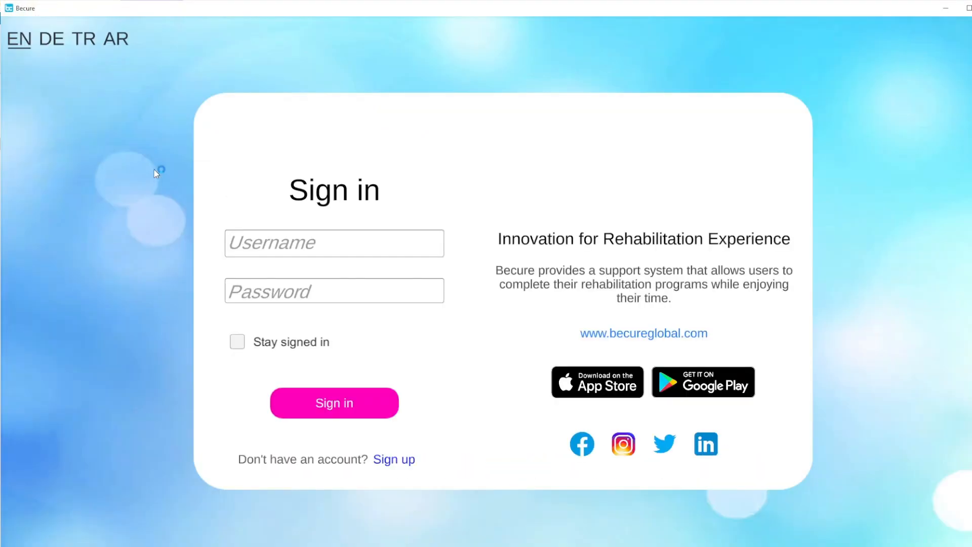
# Sign in to Becure with the account username and password.
pyautogui.click(262, 251)
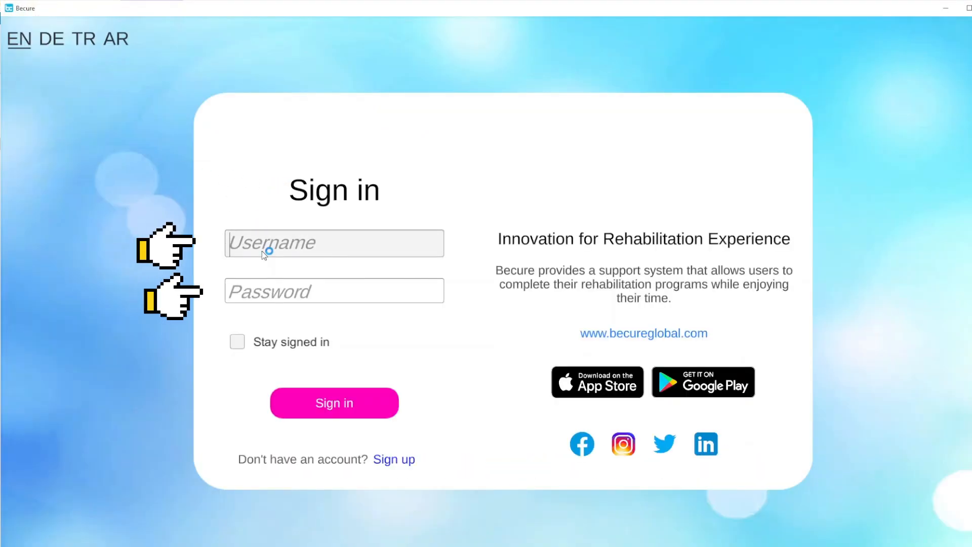
pyautogui.write('MrBecure')
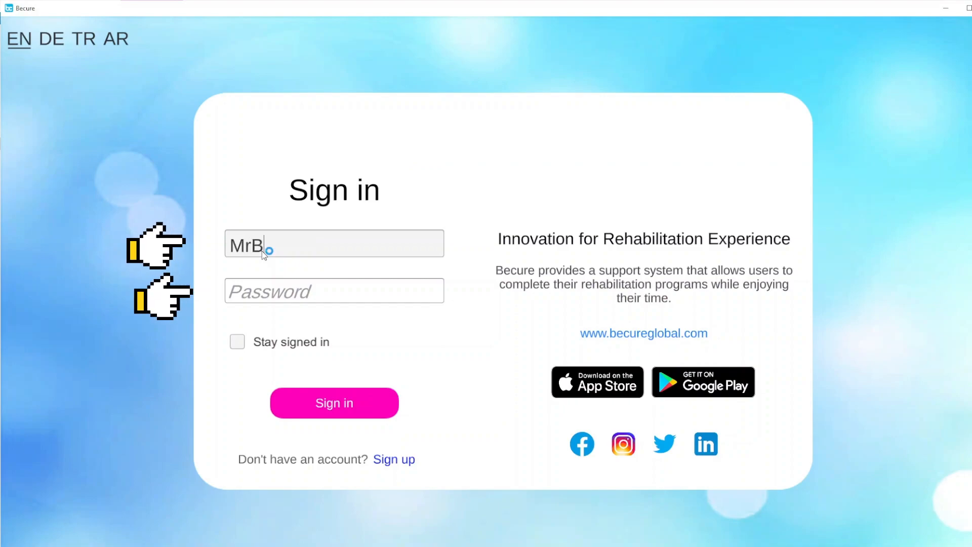
pyautogui.press('Tab')
pyautogui.write('******')
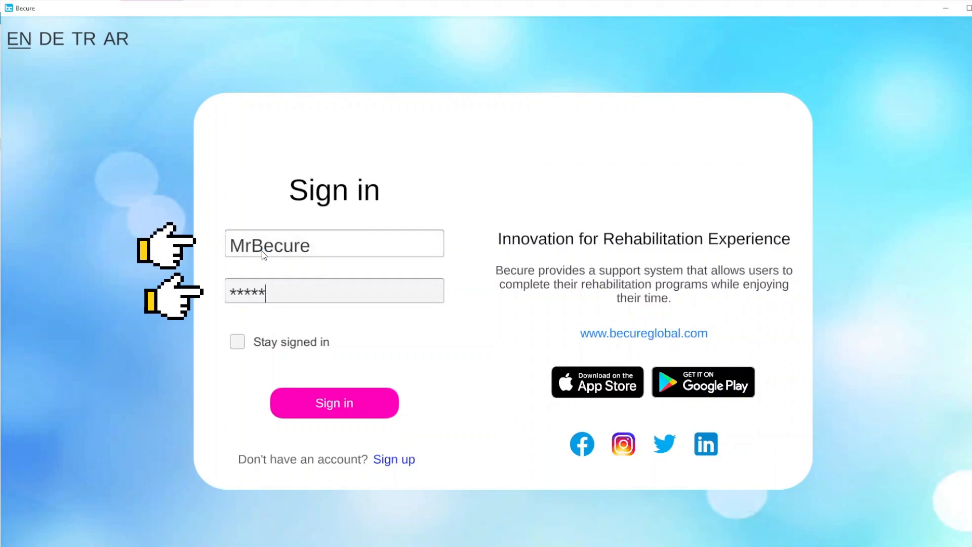
pyautogui.press('Return')
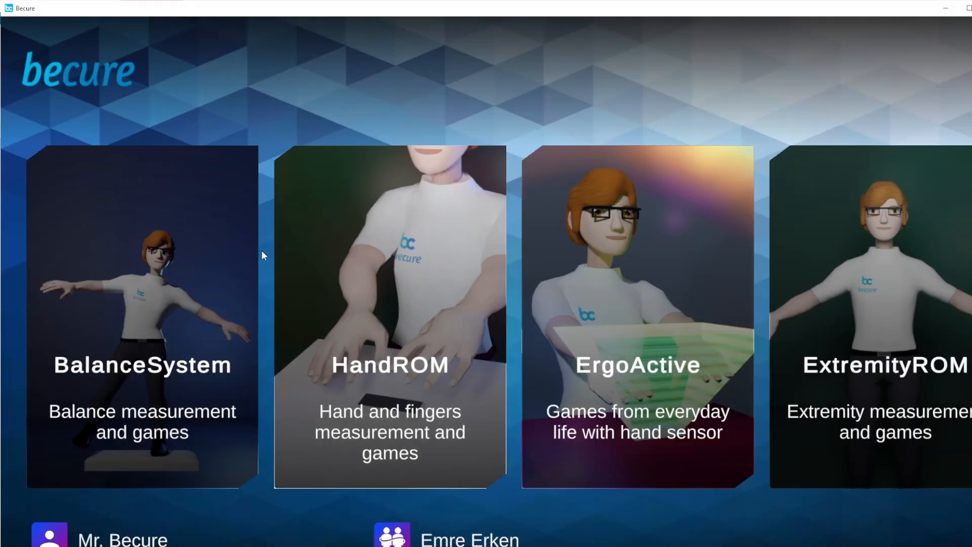
# Unlock BalanceSurf in the BalanceSystem group through its license check and download the game.
pyautogui.click(210, 283)
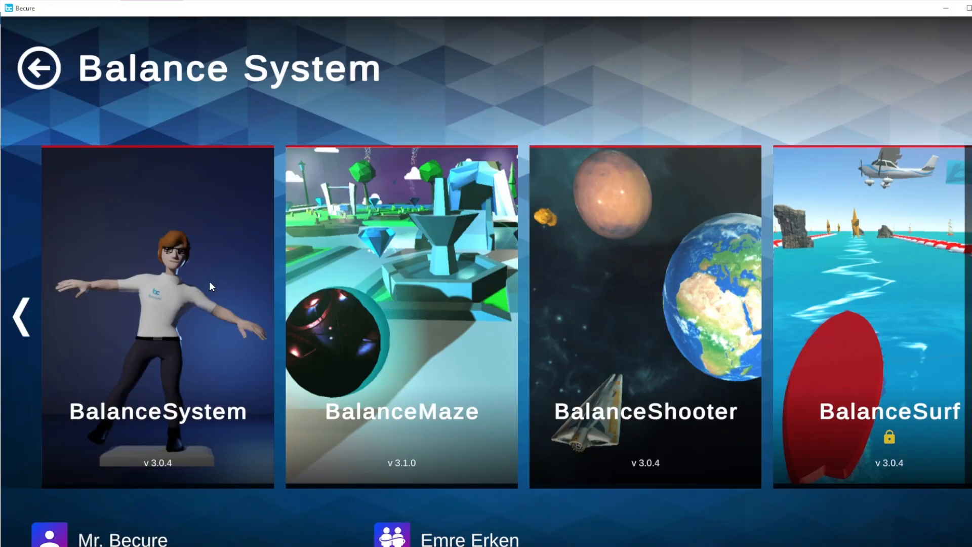
pyautogui.click(812, 366)
pyautogui.click(460, 438)
pyautogui.click(458, 440)
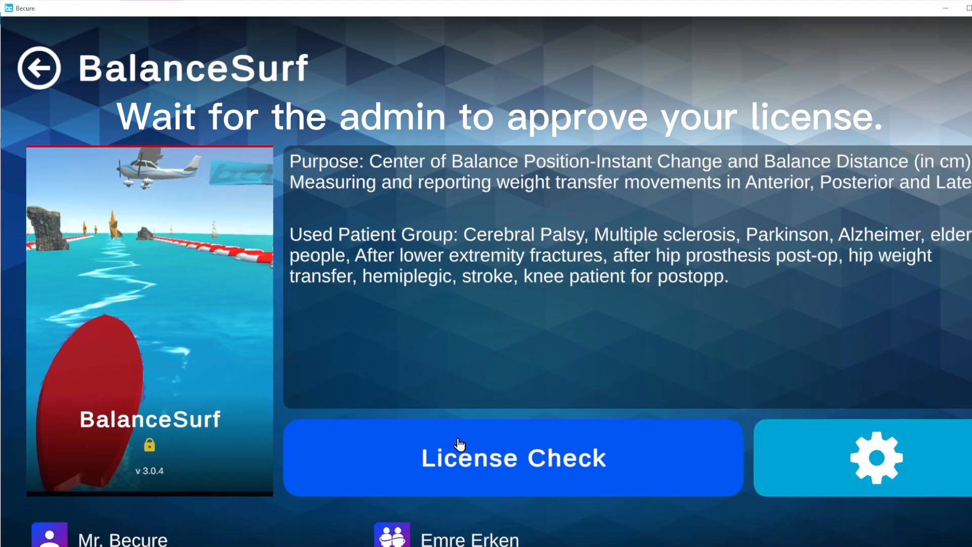
pyautogui.click(366, 448)
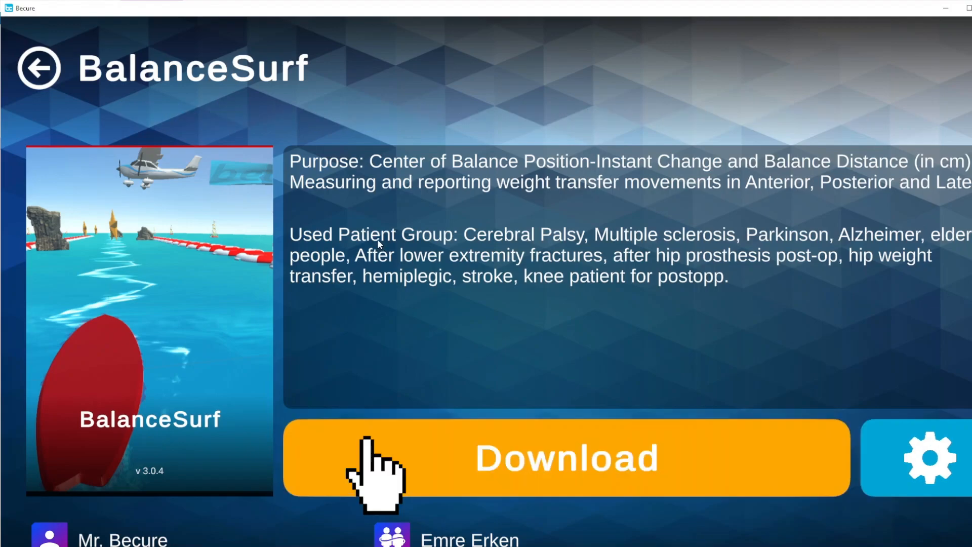
pyautogui.click(579, 461)
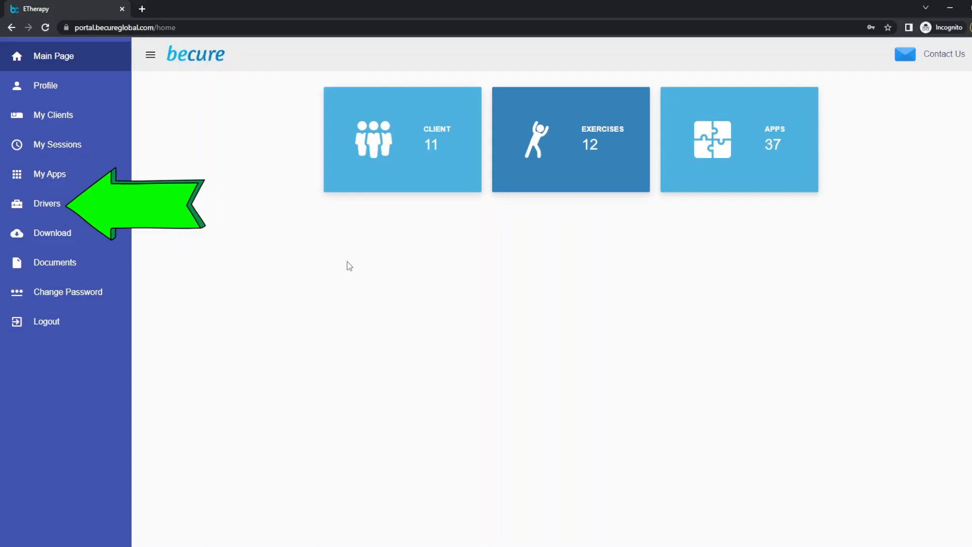
# Switch to the Becure web portal and download LeapMotion Driver version 4.0.0 from its drivers, accepting the Google Drive warning.
pyautogui.click(79, 205)
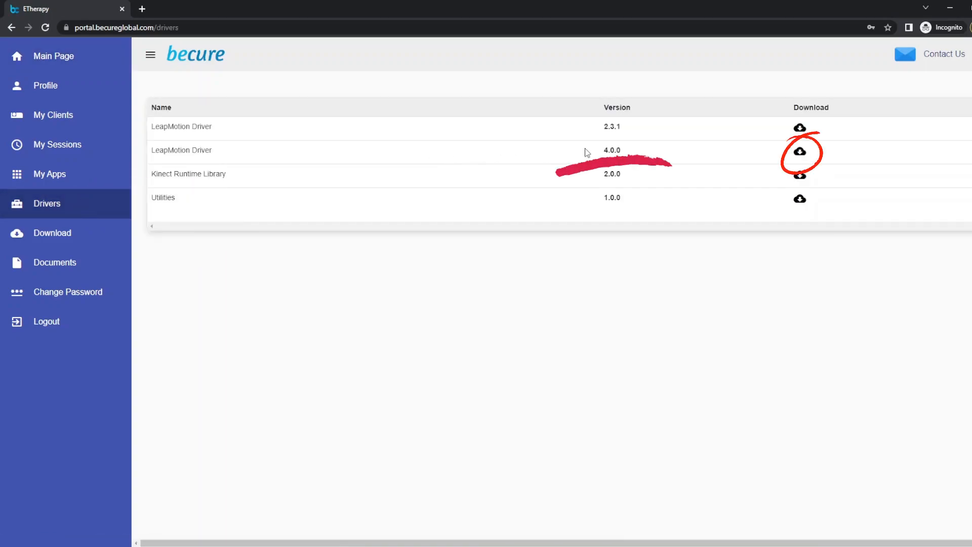
pyautogui.click(800, 152)
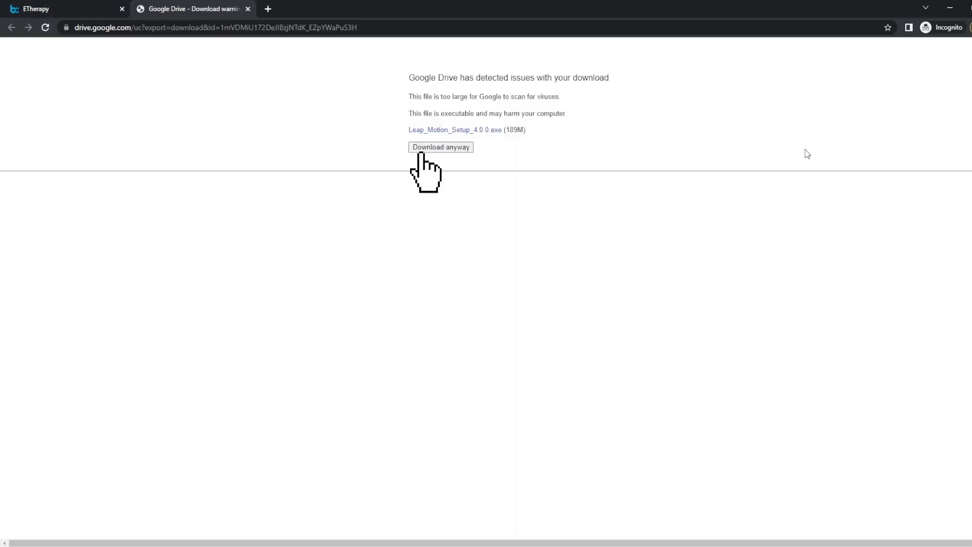
pyautogui.click(449, 145)
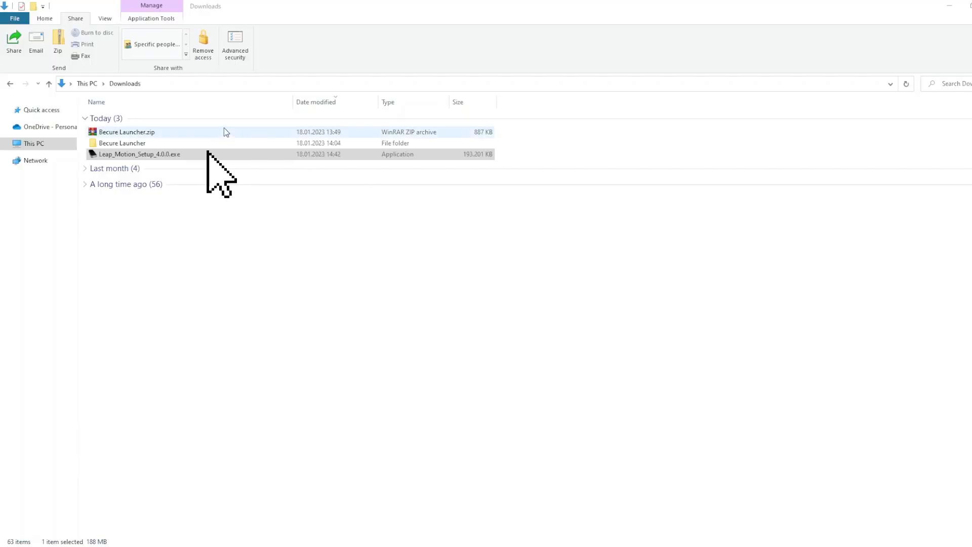
# Switch to the Downloads folder and install the Leap Motion software with Leap_Motion_Setup_4.0.0.exe.
pyautogui.click(158, 154)
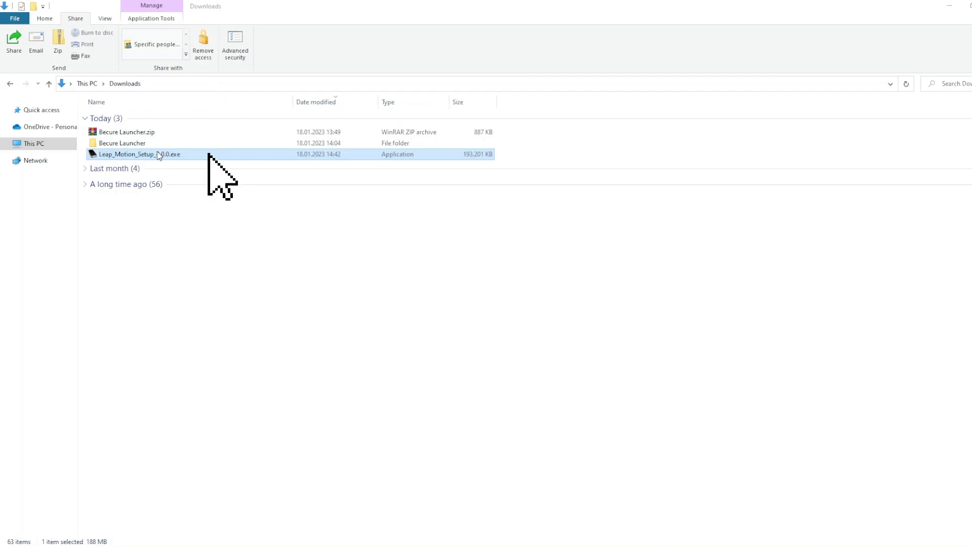
pyautogui.doubleClick(164, 155)
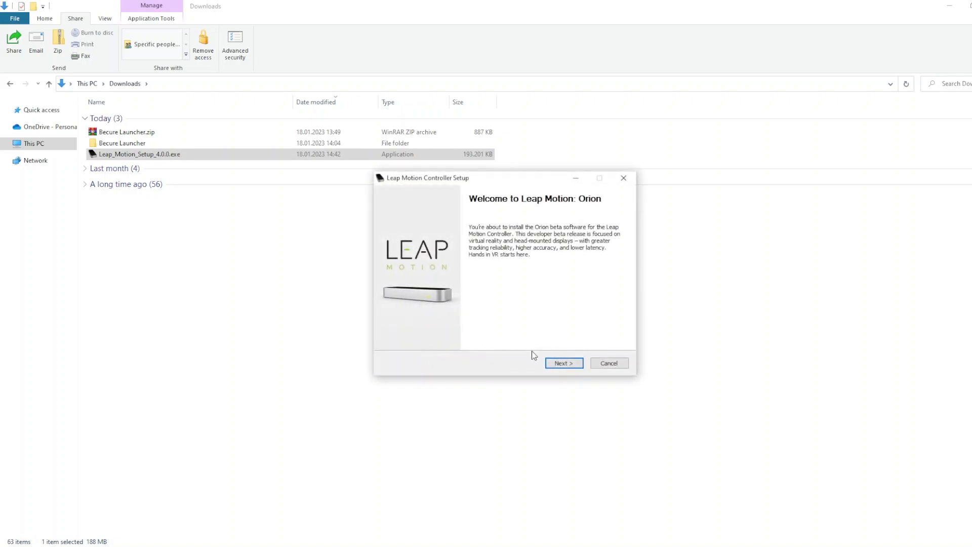
pyautogui.click(560, 365)
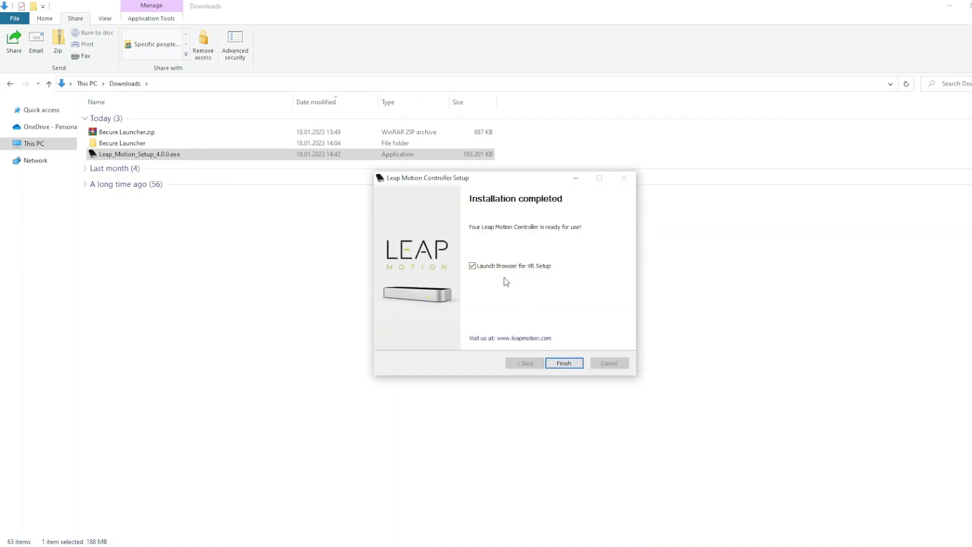
pyautogui.click(564, 363)
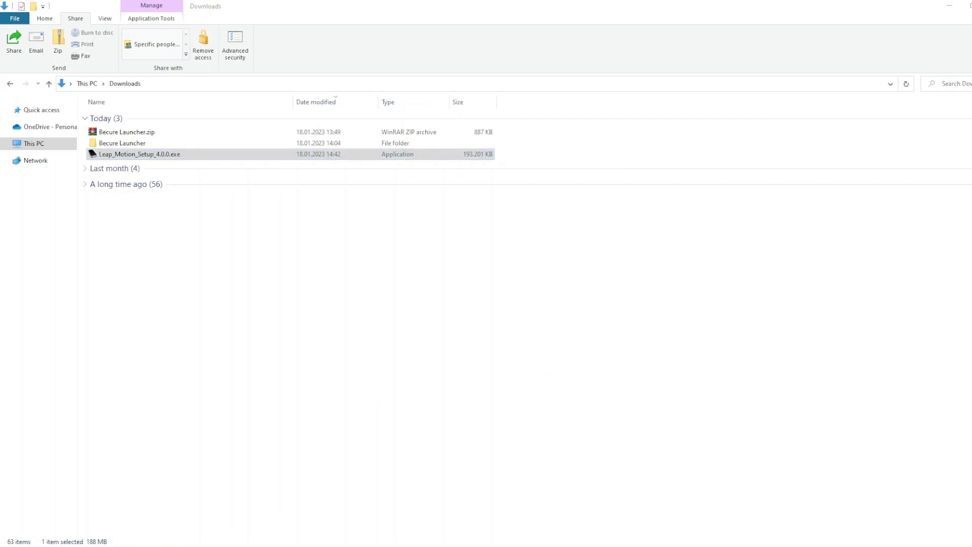
# Find Leap Motion Control Panel in Windows search, check its troubleshooting device status and launch the Diagnostic Visualizer.
pyautogui.press('super')
pyautogui.write('leap')
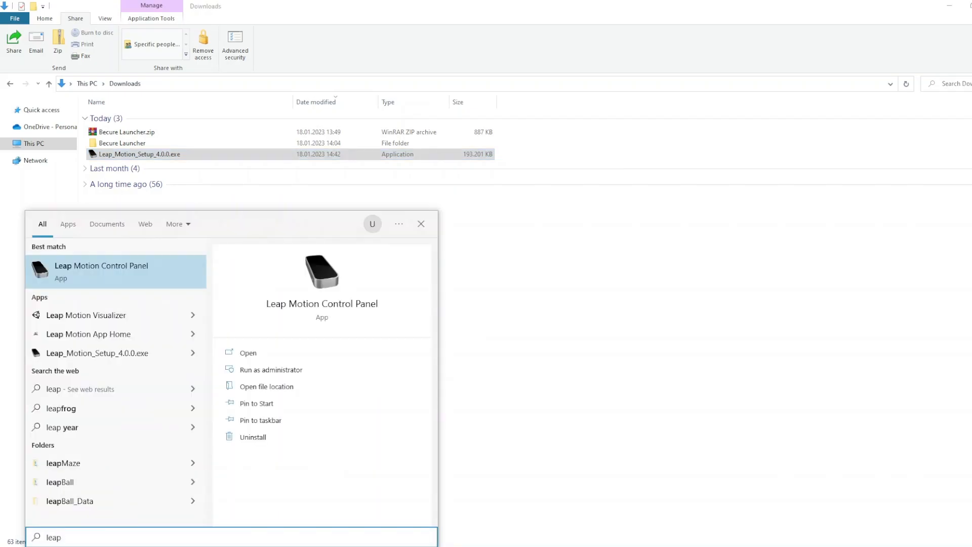
pyautogui.click(162, 279)
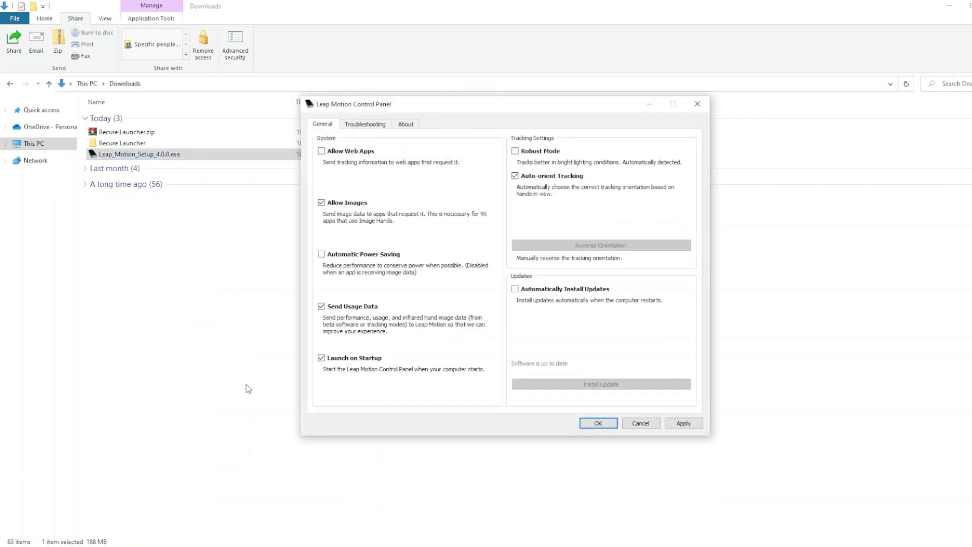
pyautogui.click(360, 124)
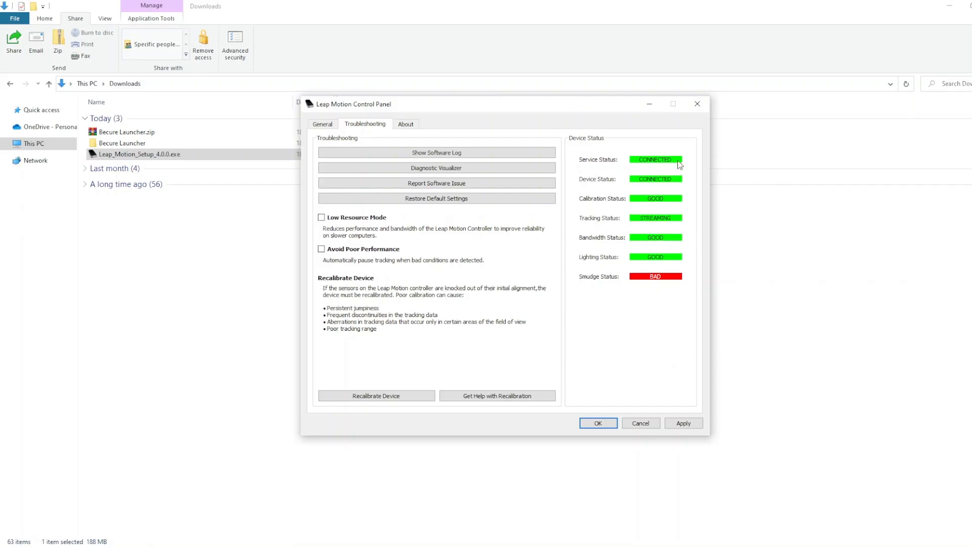
pyautogui.click(498, 168)
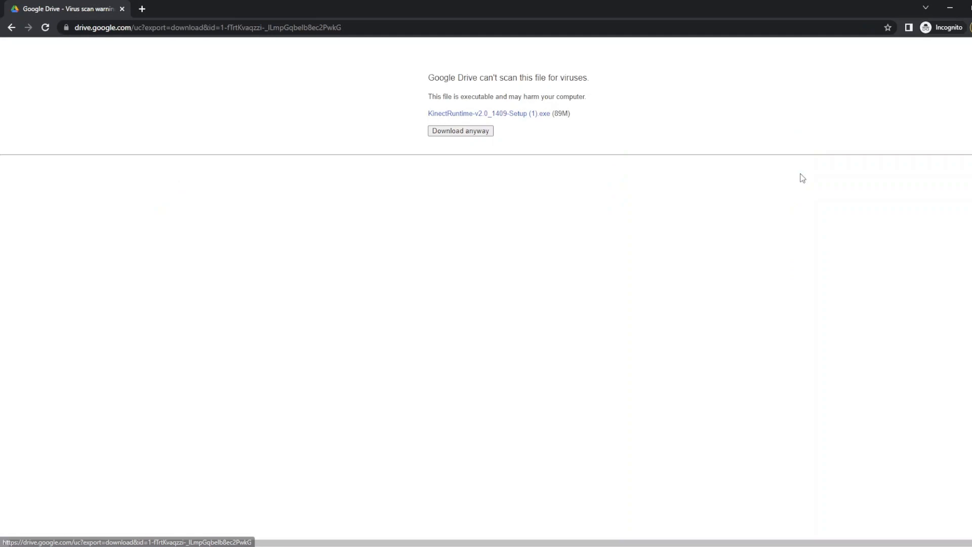
# Download KinectRuntime-v2.0_1409-Setup (1).exe despite the virus-scan warning and install Kinect for Windows Runtime from Downloads.
pyautogui.click(475, 135)
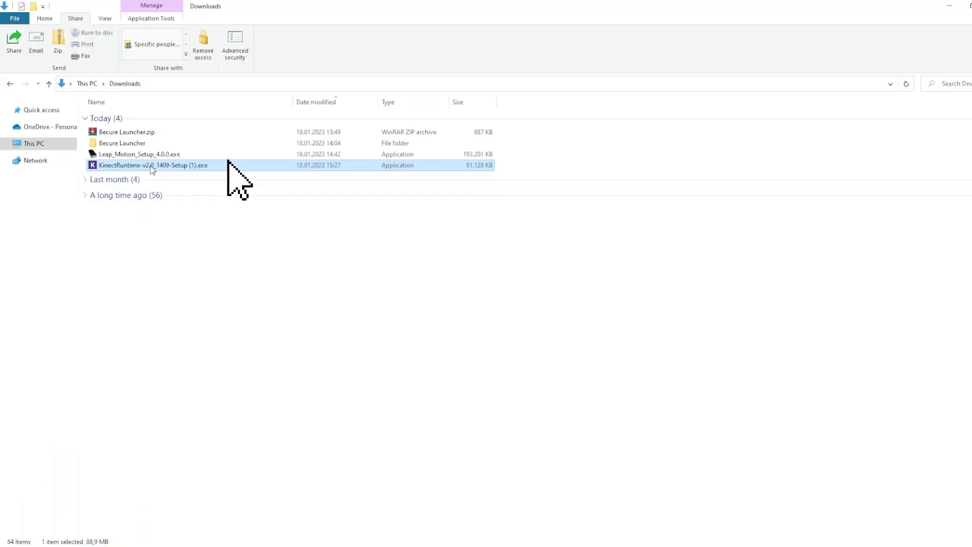
pyautogui.doubleClick(152, 166)
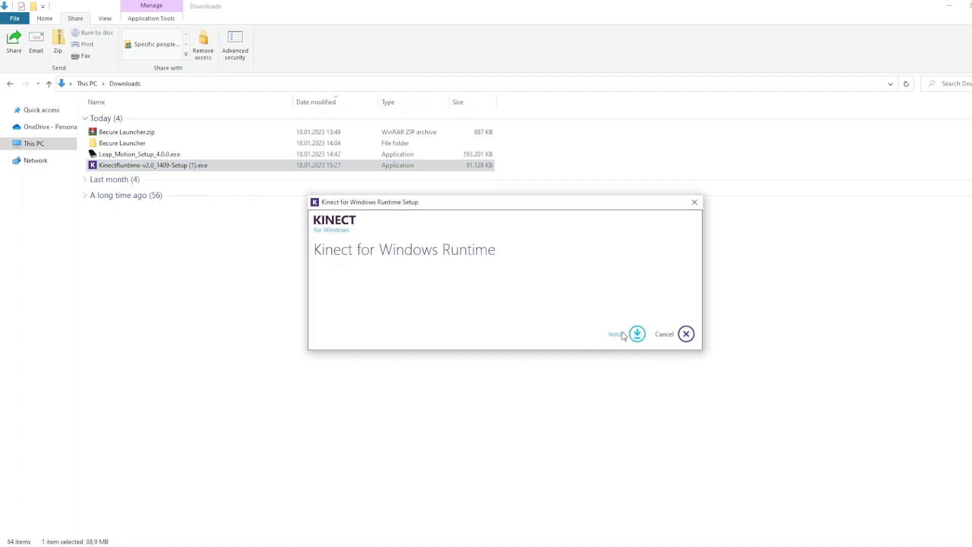
pyautogui.click(636, 334)
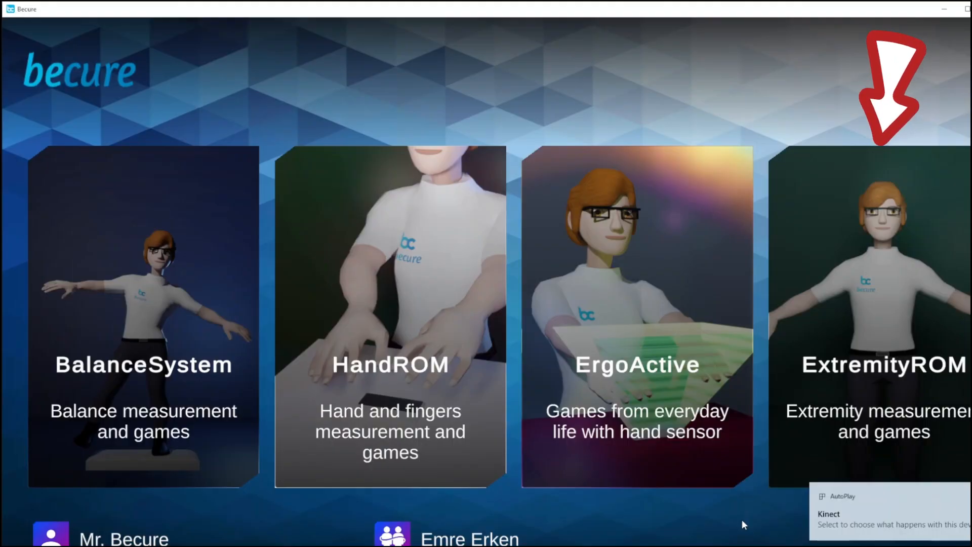
# Switch to Becure and start the KinectBalloon game from the ExtremityROM group.
pyautogui.click(832, 330)
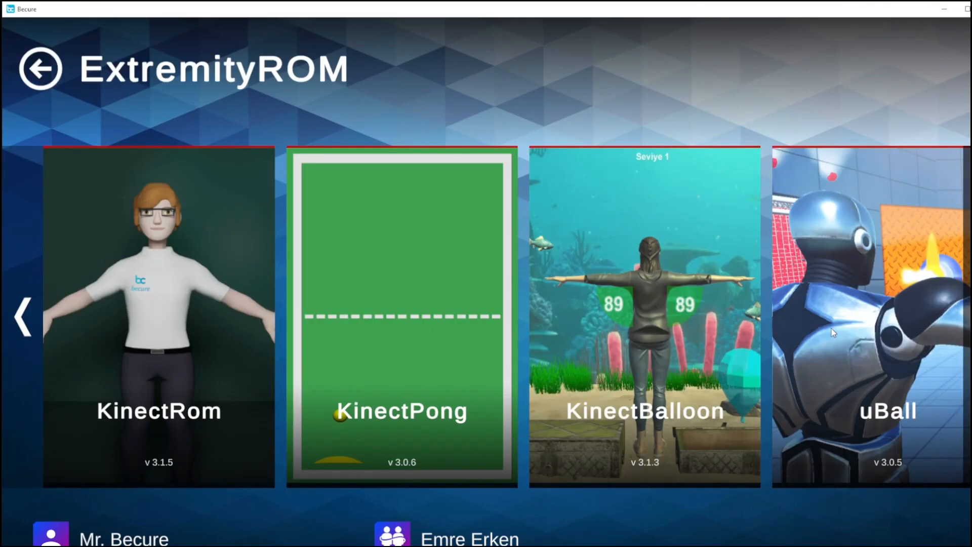
pyautogui.click(675, 365)
pyautogui.click(503, 452)
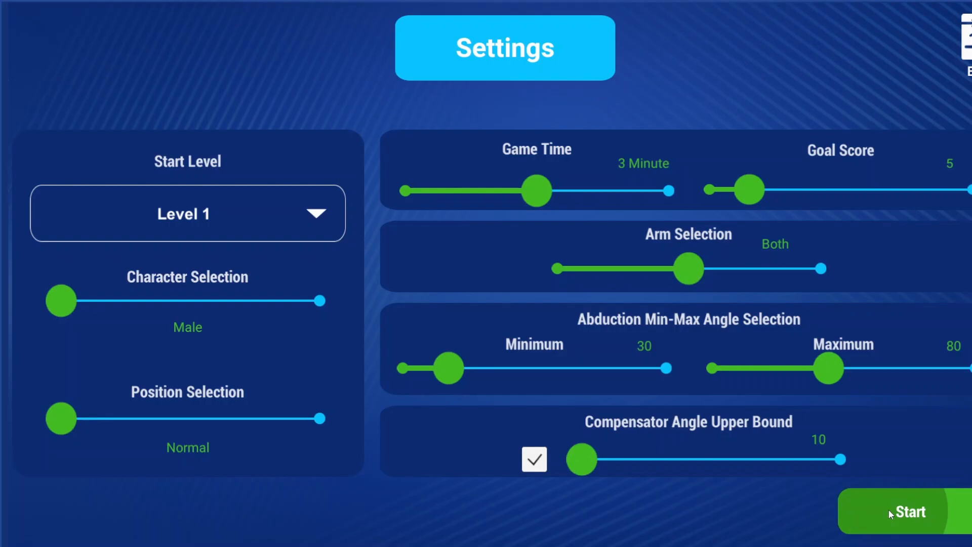
# Start the KinectBalloon game session at Level 1 with the displayed settings.
pyautogui.click(888, 509)
pyautogui.click(501, 244)
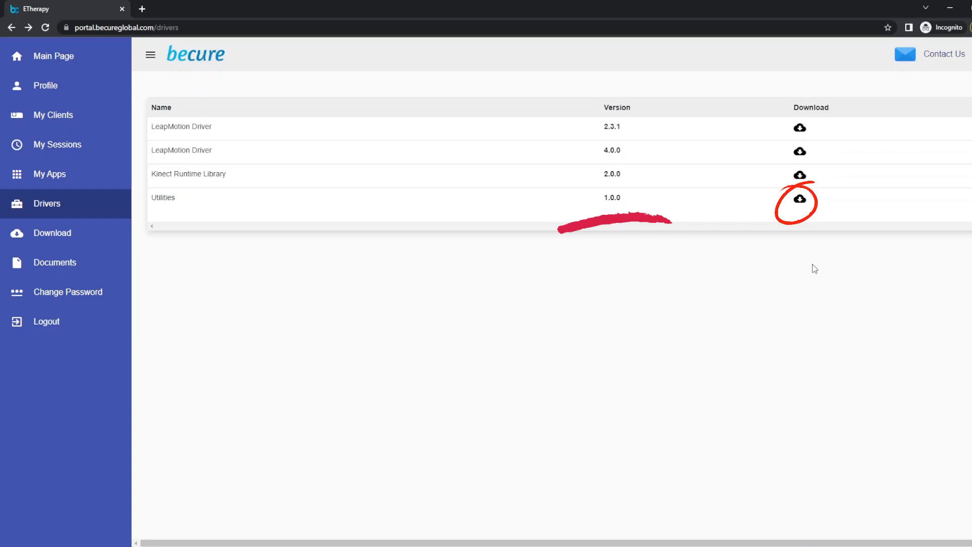
# Download all c++ redistributable files through the Utilities 1.0.0 entry of the Becure portal's drivers and extract the archive in Downloads.
pyautogui.click(801, 199)
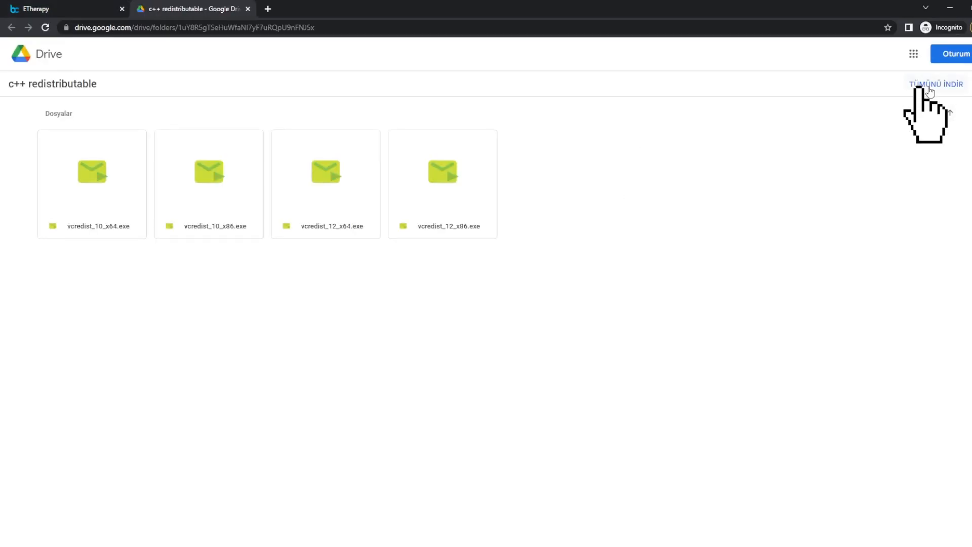
pyautogui.click(929, 88)
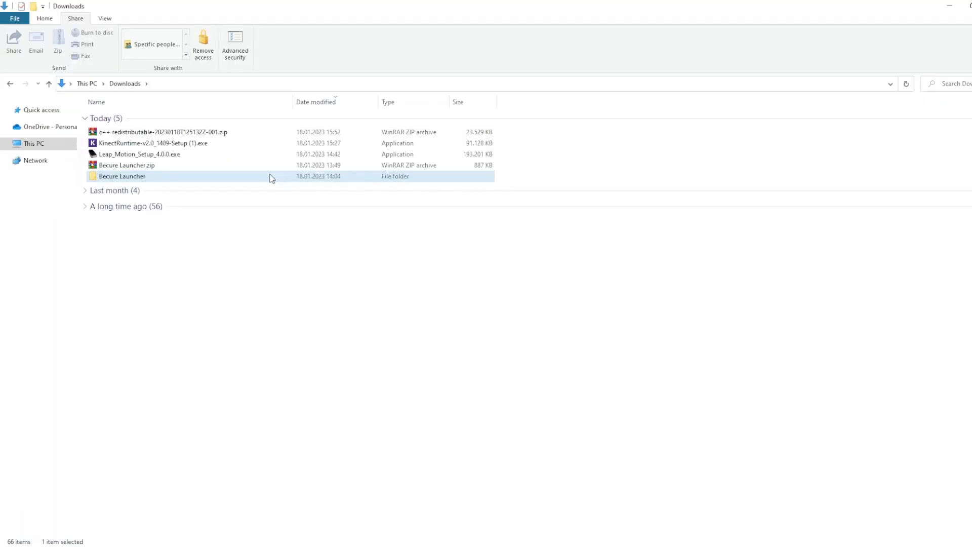
pyautogui.rightClick(146, 132)
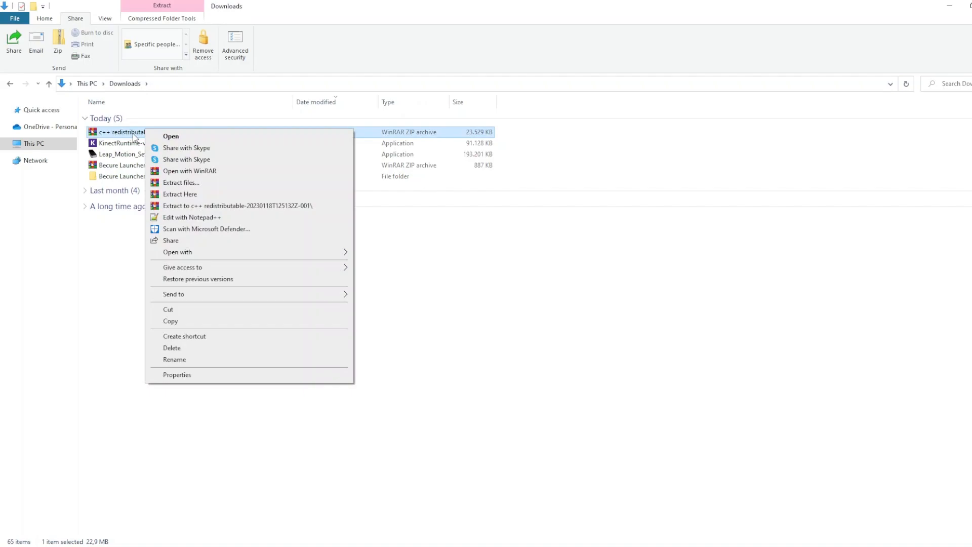
pyautogui.click(175, 183)
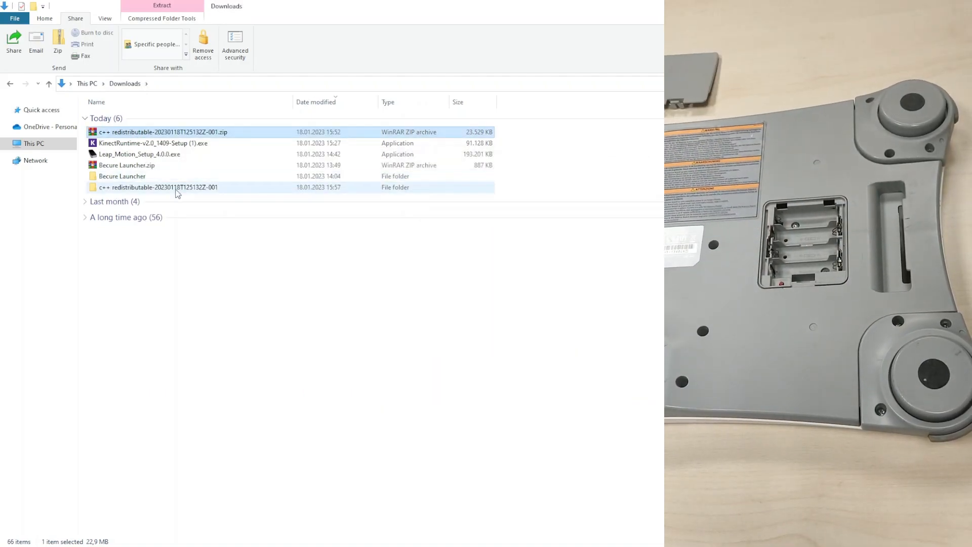
# Open the c++ redistributable folder inside the extracted folder and choose the vcredist_12_x64.exe installer.
pyautogui.doubleClick(177, 191)
pyautogui.doubleClick(130, 118)
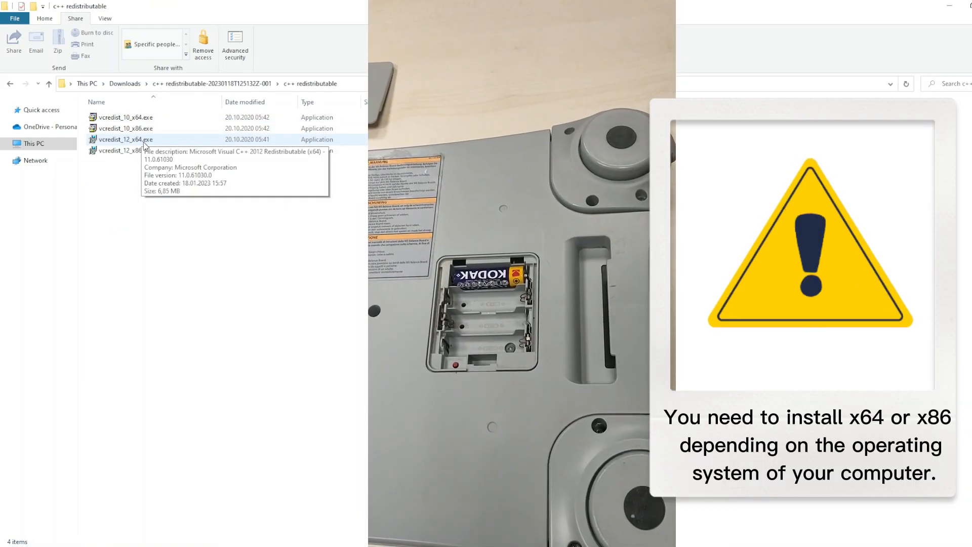
pyautogui.click(145, 143)
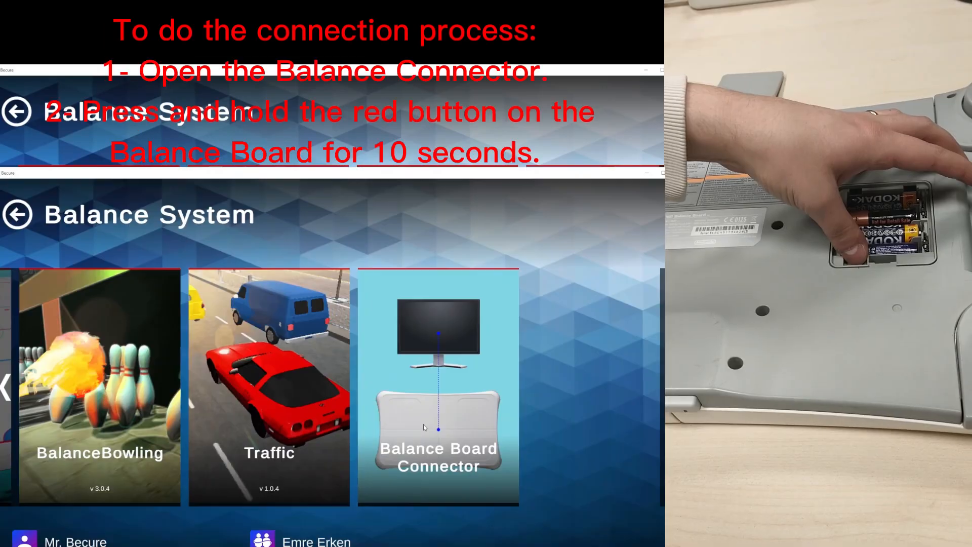
# Switch to Becure, pair the balance board using Balance Board Connector, retrying the connection once, and start the board test.
pyautogui.click(425, 427)
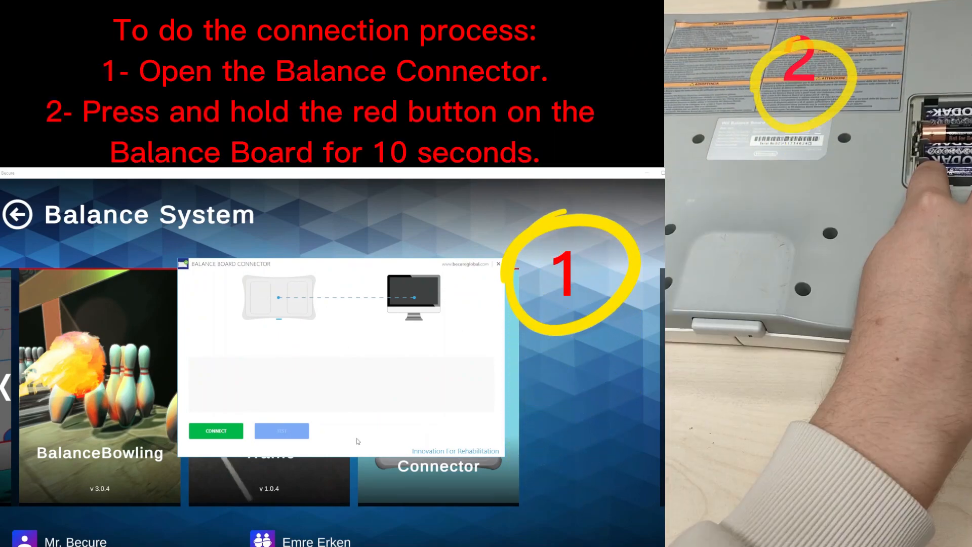
pyautogui.click(218, 432)
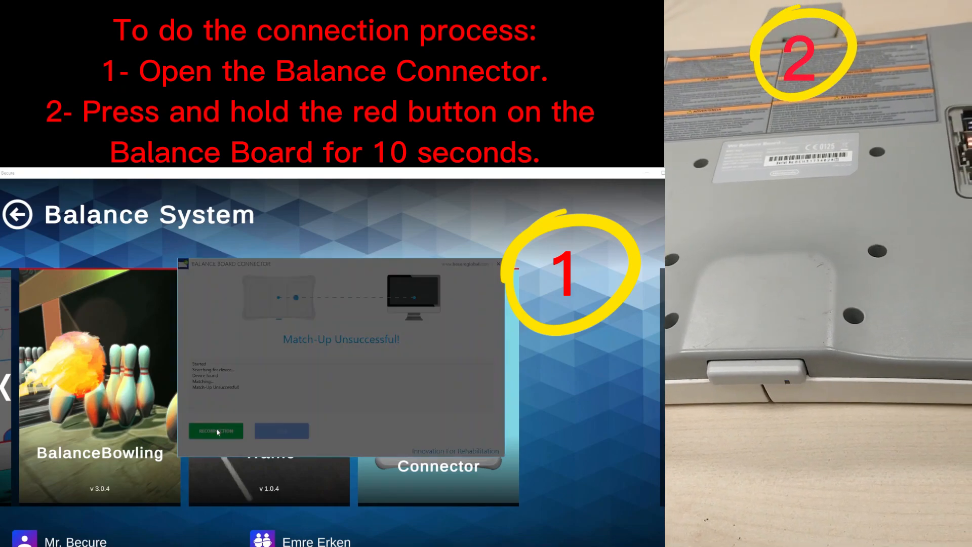
pyautogui.click(408, 438)
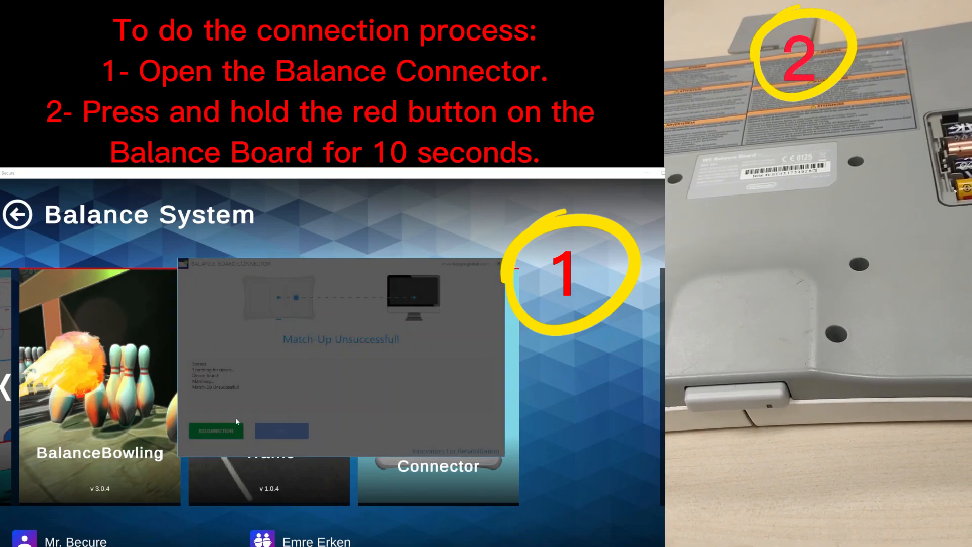
pyautogui.click(216, 431)
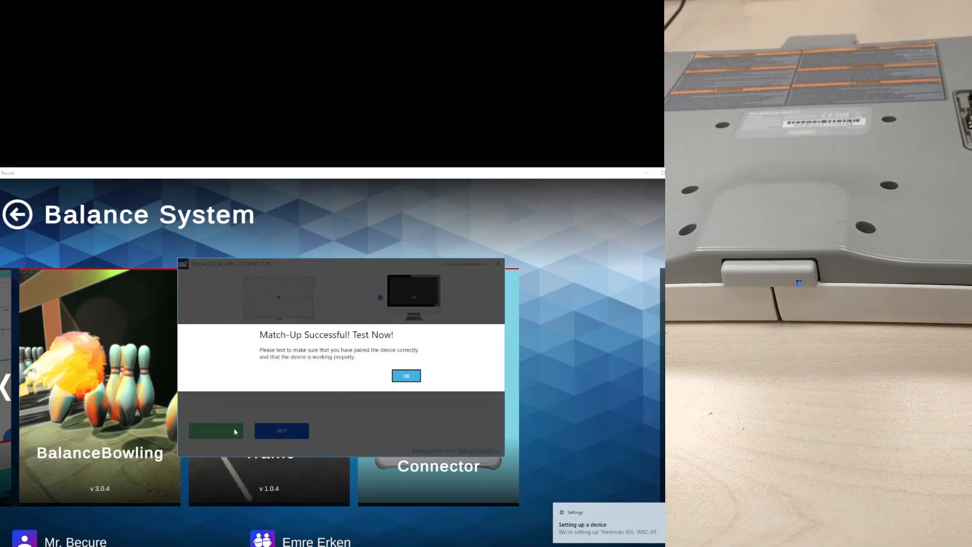
pyautogui.click(400, 379)
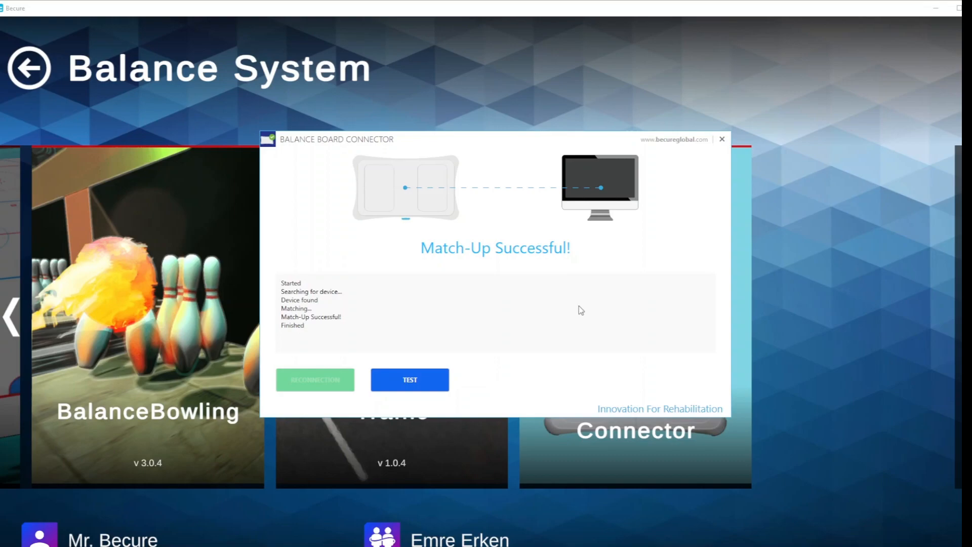
pyautogui.click(430, 376)
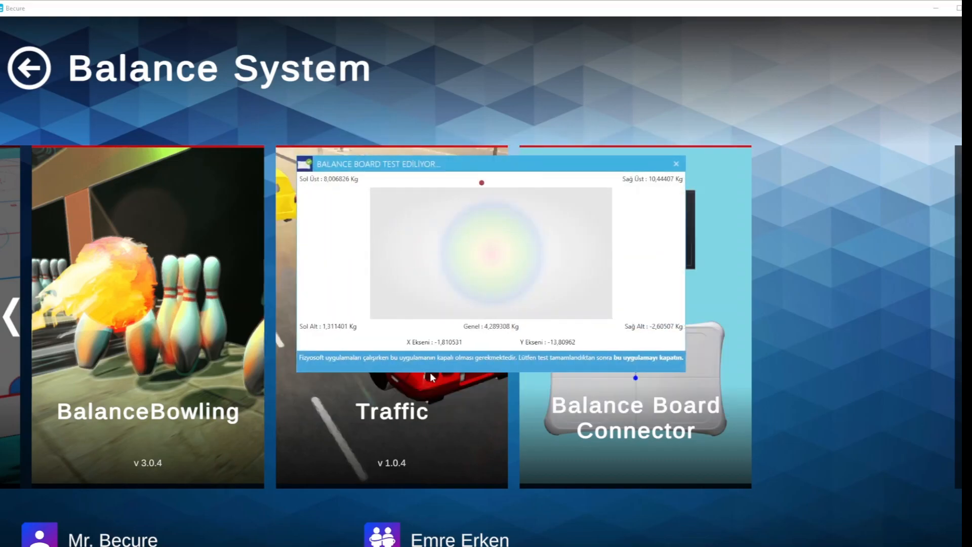